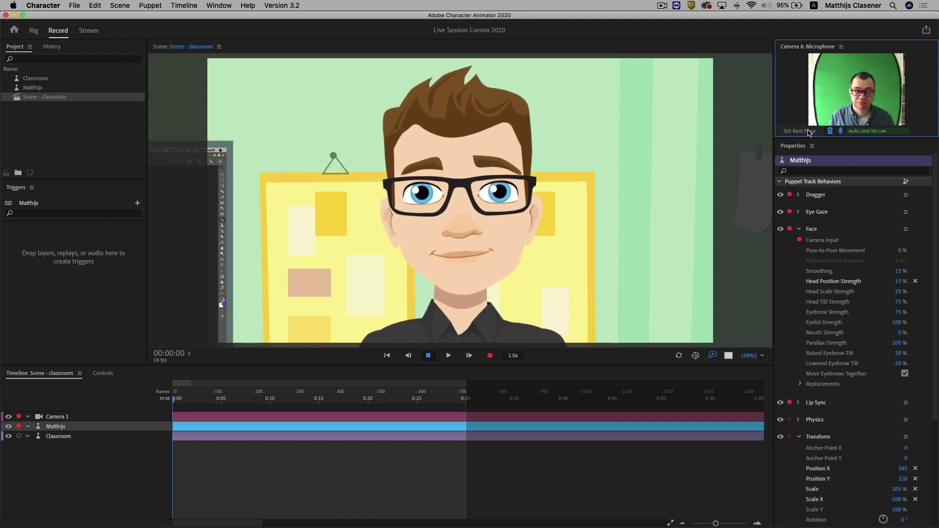
# Deselect the Matthijs puppet by clicking an empty area of the classroom scene.
pyautogui.click(669, 128)
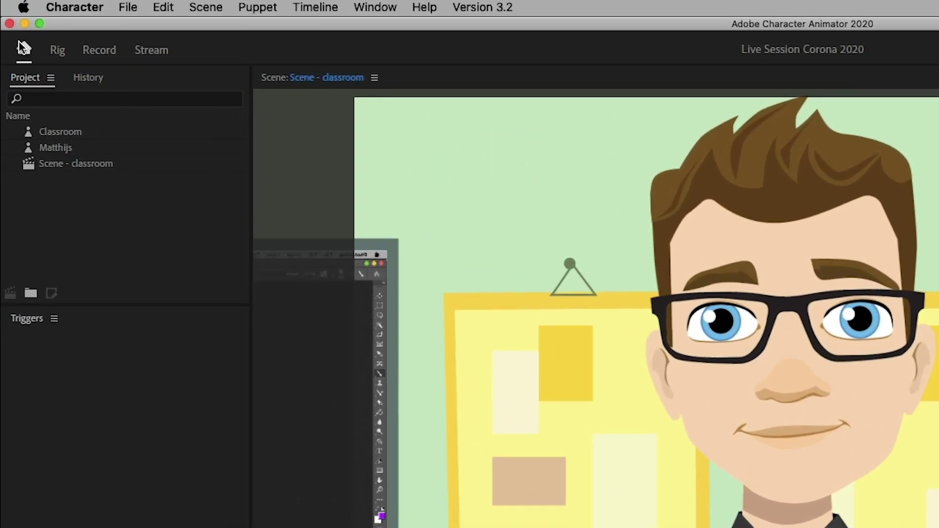
# Back on the start screen, create a new scene from the Chloe (Illustrator) example puppet.
pyautogui.click(23, 48)
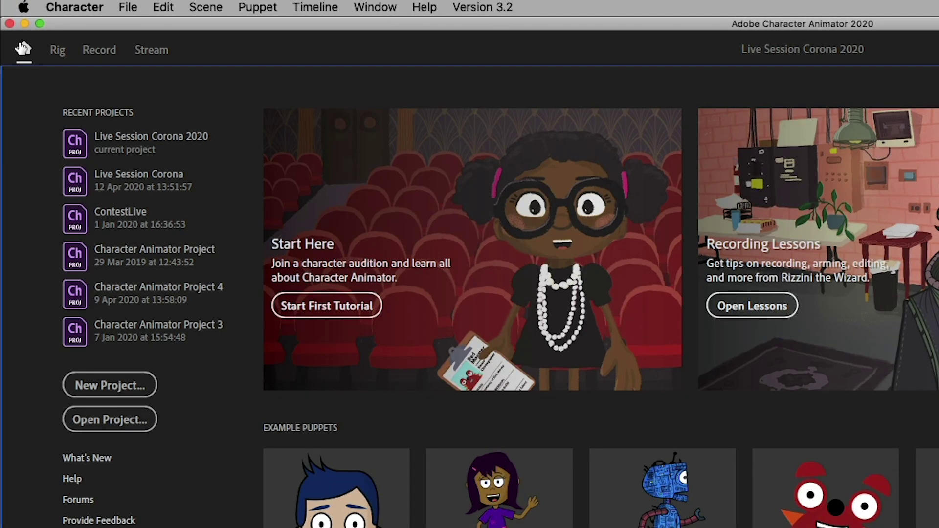
pyautogui.moveTo(430, 465)
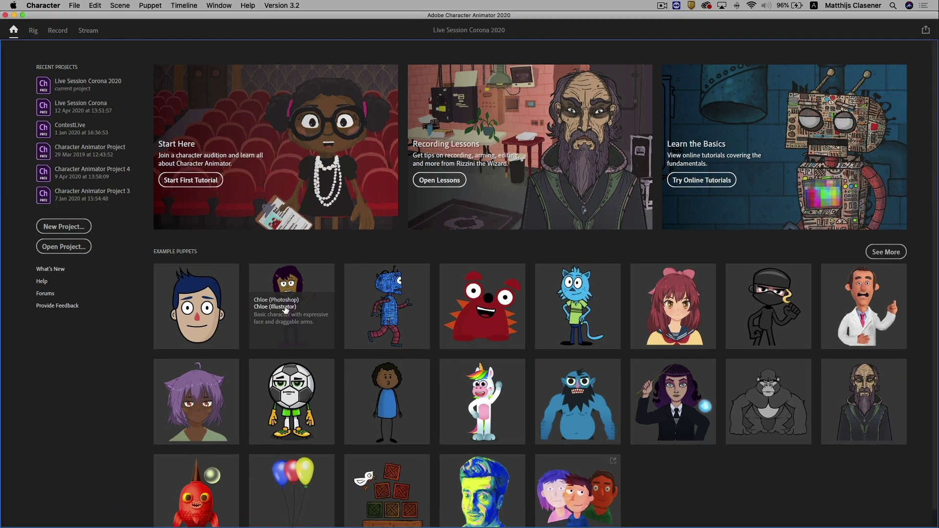
pyautogui.click(285, 307)
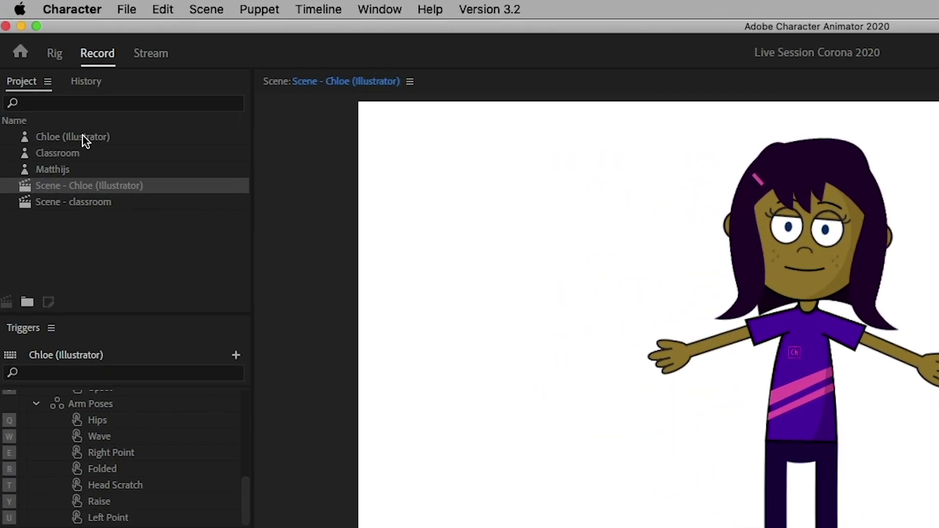
# Use Edit Original on the Chloe (Illustrator) puppet to open its artwork in Illustrator.
pyautogui.click(49, 77)
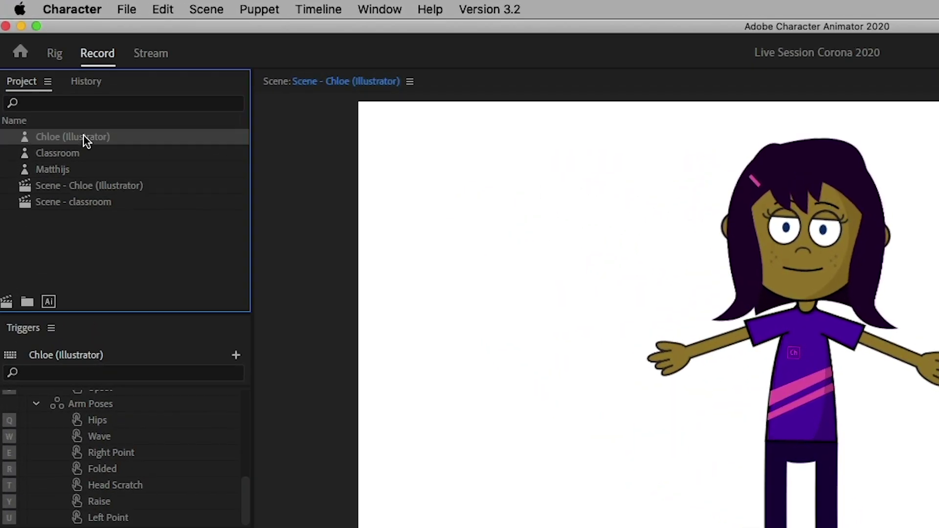
pyautogui.rightClick(84, 136)
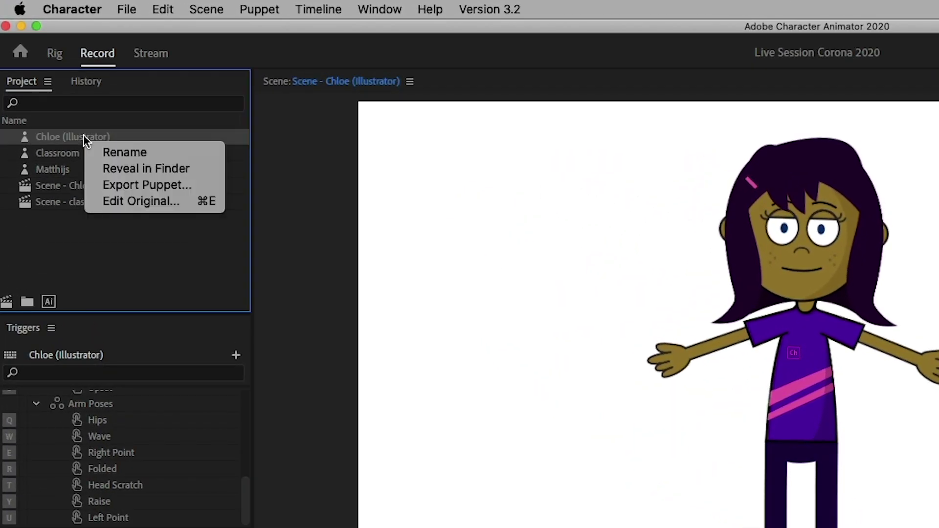
pyautogui.click(173, 205)
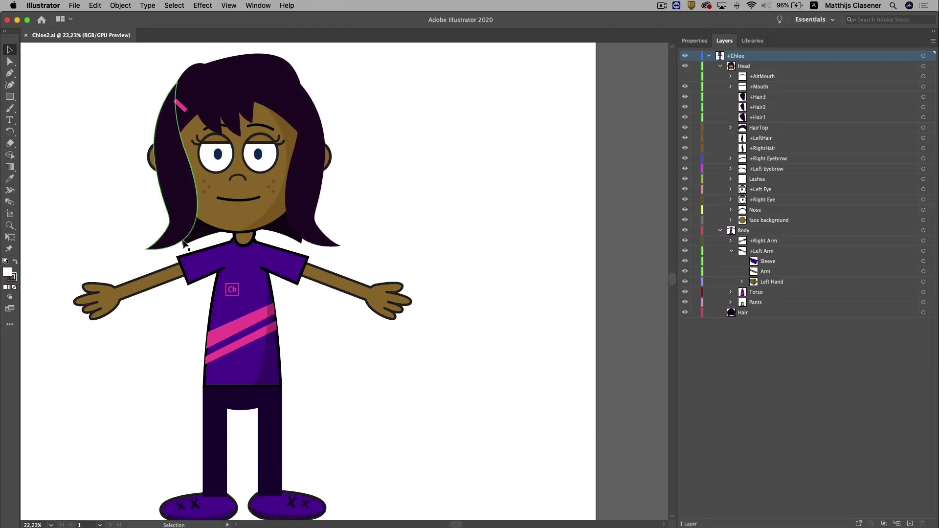
# Fill Chloe's shirt sleeve and torso with bright yellow f7e60b.
pyautogui.click(279, 381)
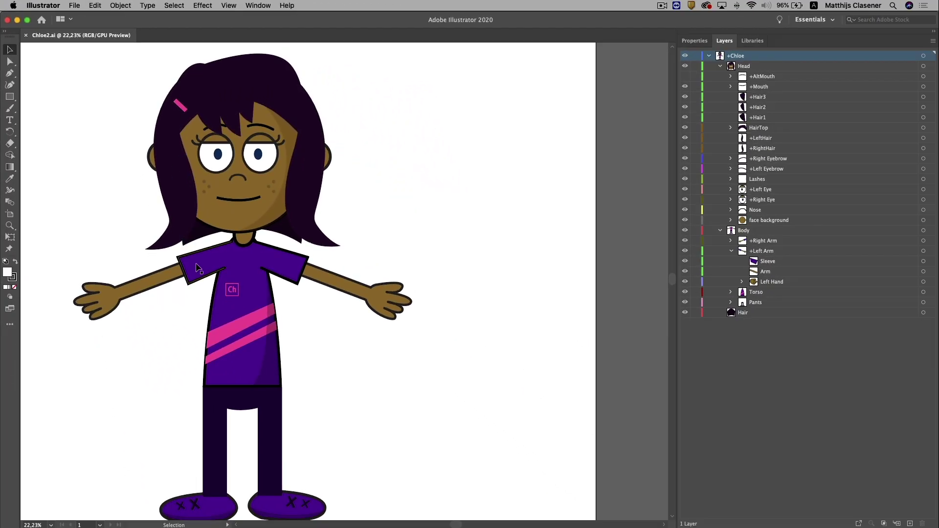
pyautogui.click(253, 276)
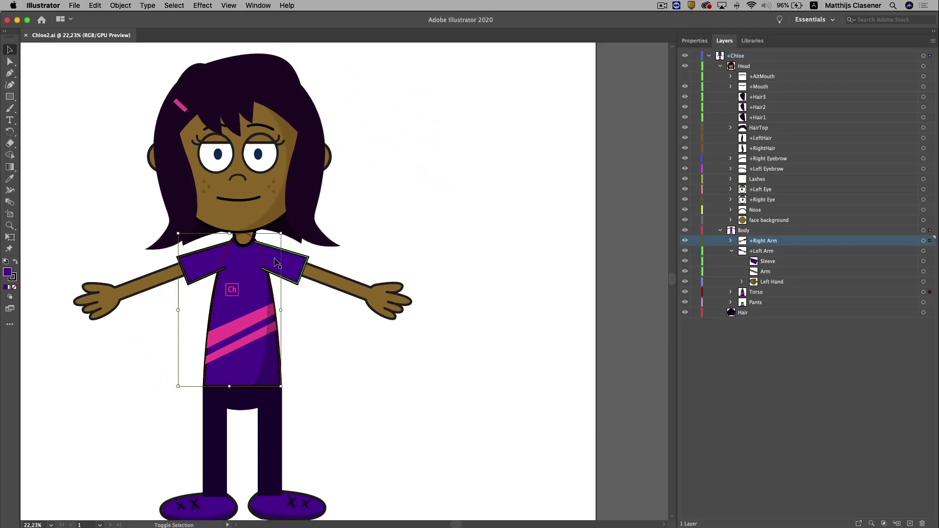
pyautogui.doubleClick(8, 272)
pyautogui.click(154, 190)
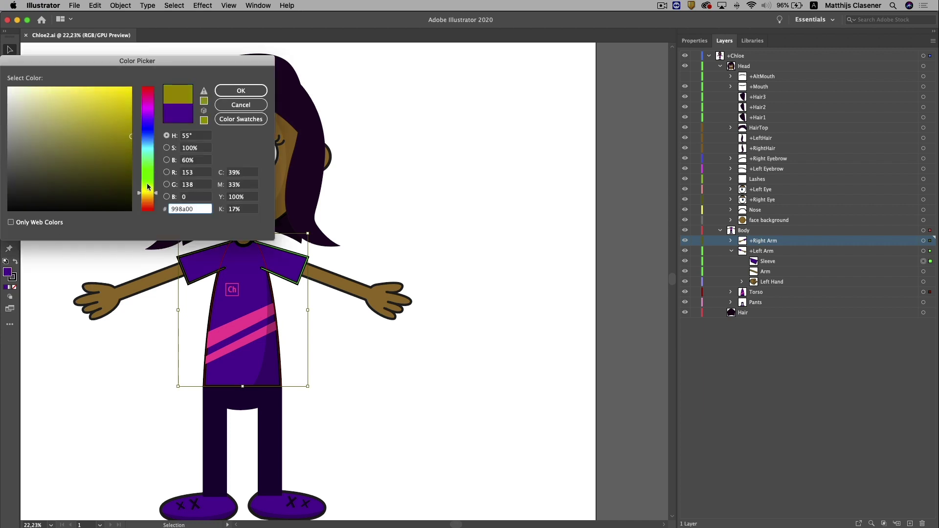
pyautogui.moveTo(148, 187); pyautogui.dragTo(148, 192)
pyautogui.click(128, 89)
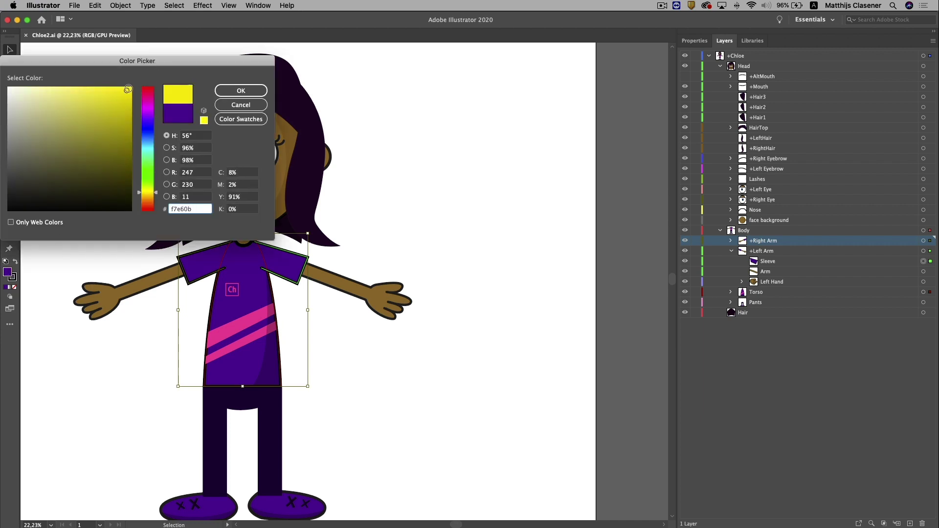
pyautogui.click(230, 90)
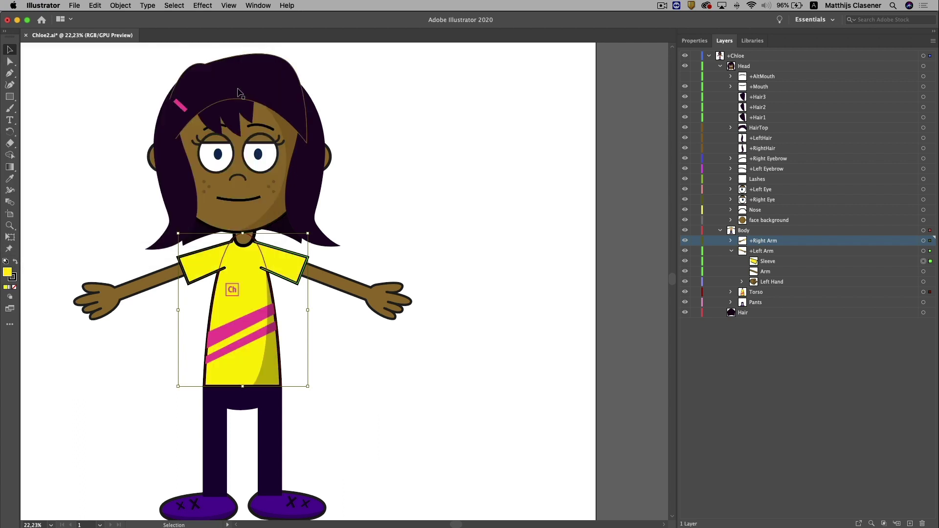
# Check the yellow shirt in Character Animator, then go to Matthijs_Desk and the Heads of Curriculum site.
pyautogui.click(523, 517)
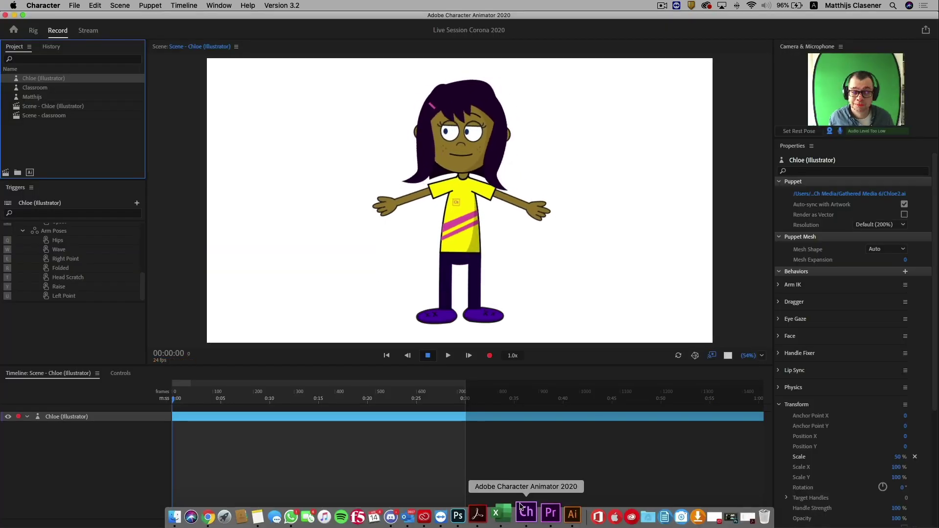
pyautogui.press('super+Tab')
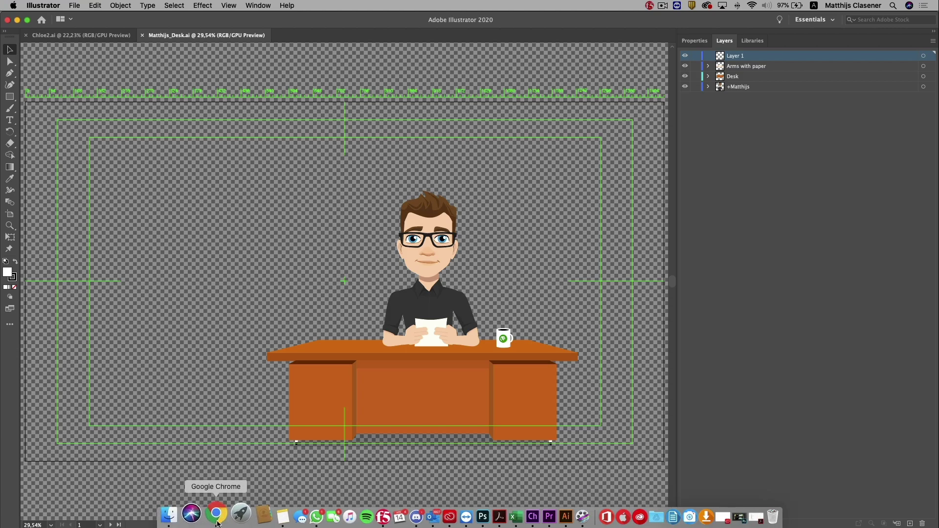
pyautogui.click(219, 522)
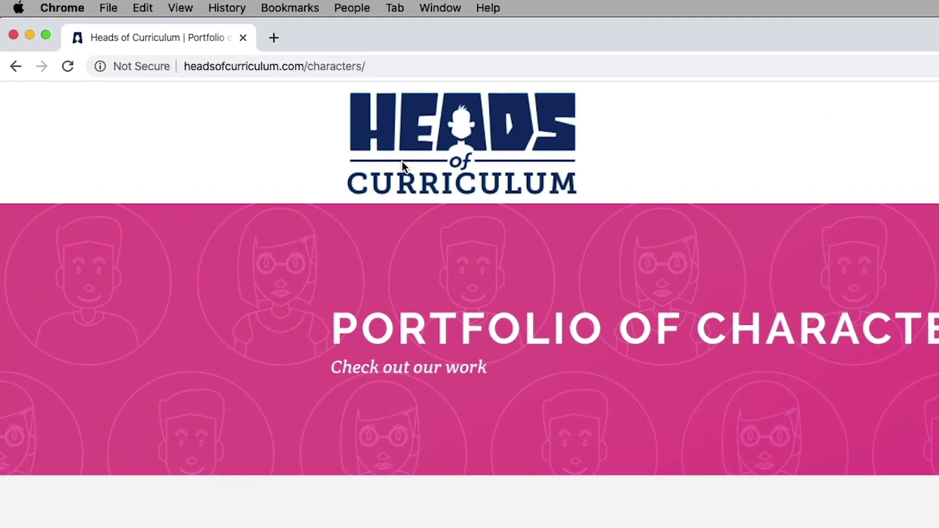
# Scroll to the Albert Einstein character, open its page, and choose Free – Purchase.
pyautogui.scroll(-15, 402, 163)
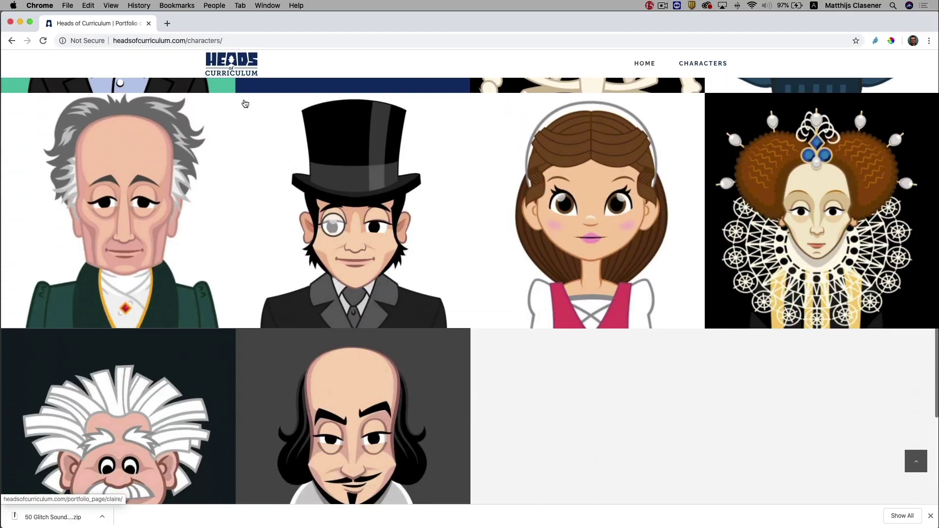
pyautogui.scroll(-5, 245, 103)
pyautogui.click(130, 249)
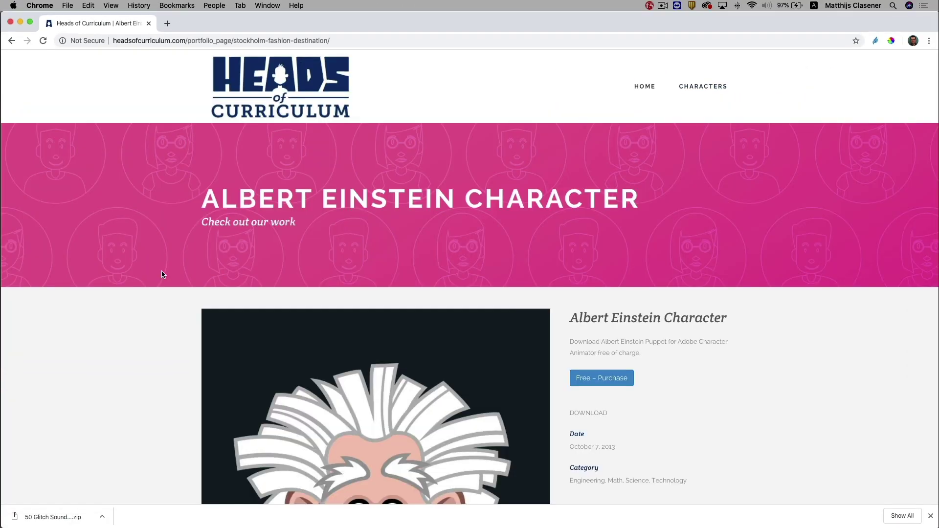
pyautogui.click(619, 379)
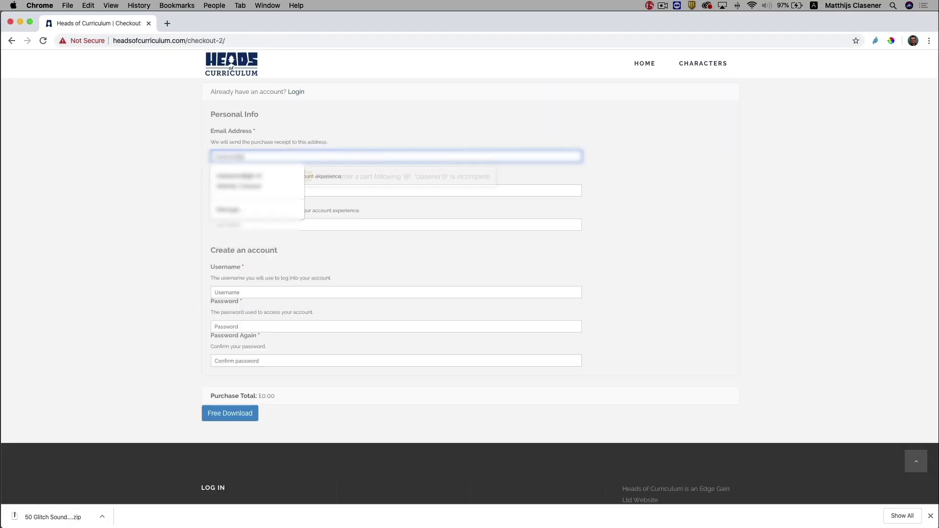
# Complete the checkout form with saved name details and an account password, then submit it.
pyautogui.press('Down')
pyautogui.press('Return')
pyautogui.press('Tab')
pyautogui.press('Tab')
pyautogui.click(396, 326)
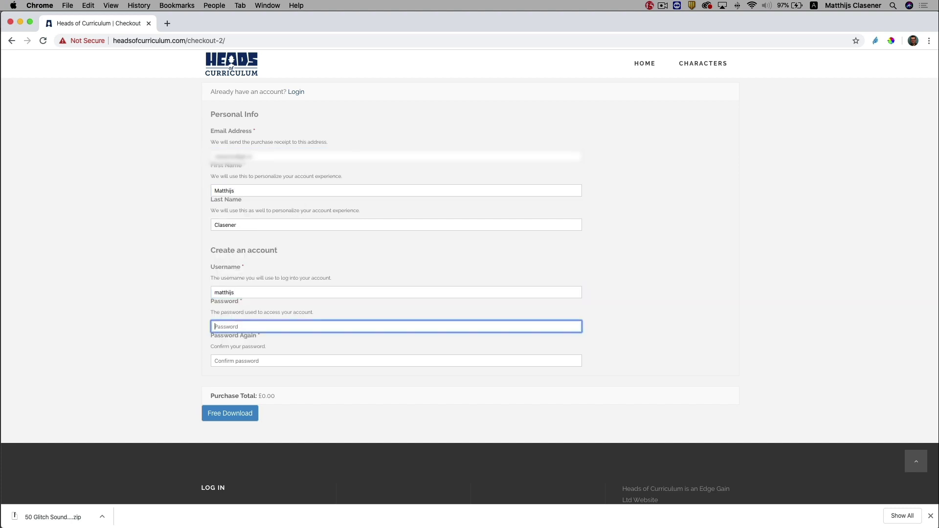
pyautogui.write('********')
pyautogui.press('Tab')
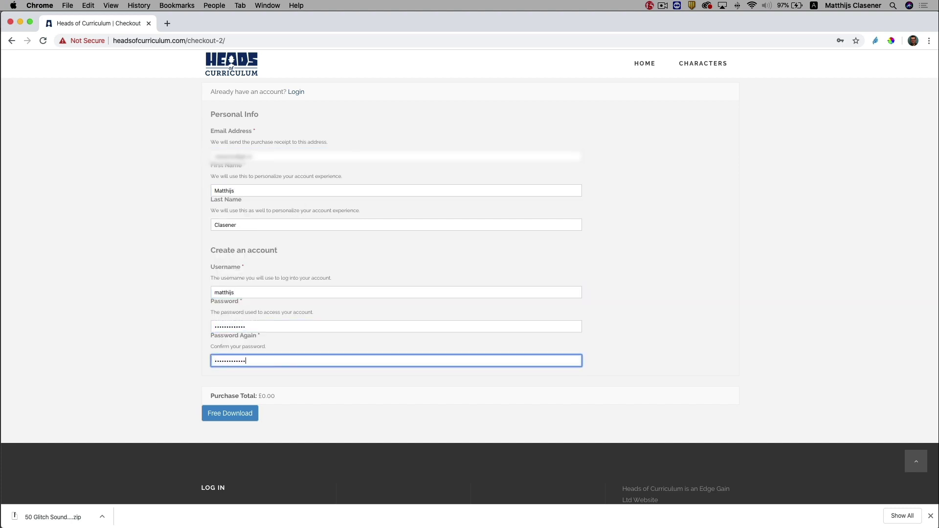
pyautogui.click(238, 415)
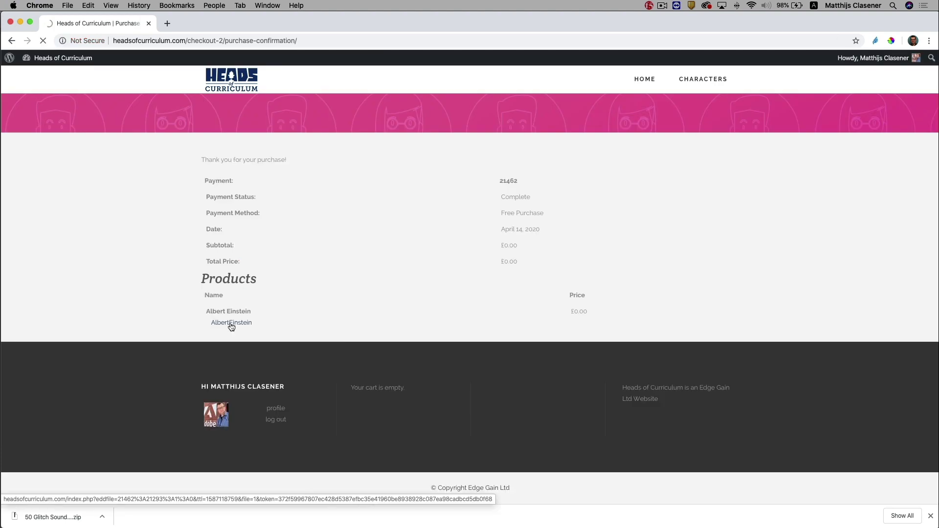
# Download the AlbertEinstein puppet zip and show it in Finder.
pyautogui.click(232, 323)
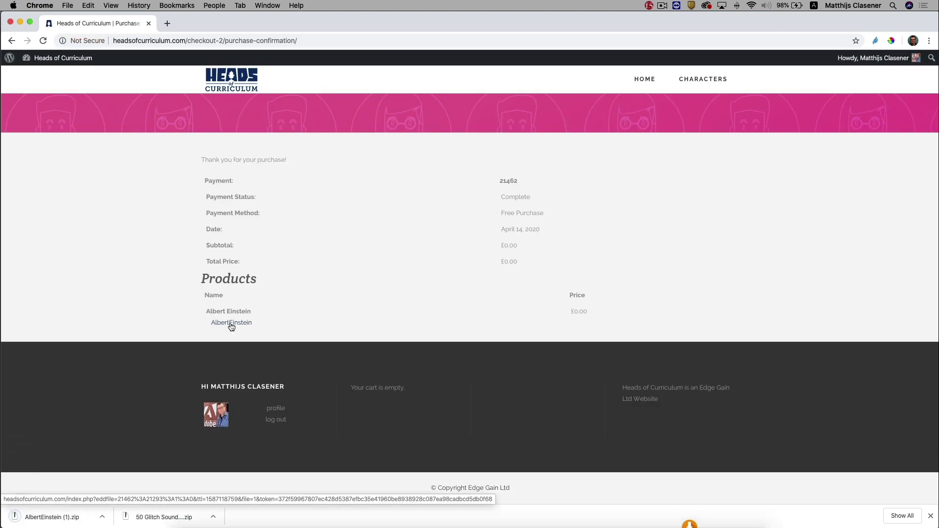
pyautogui.click(101, 517)
pyautogui.click(146, 504)
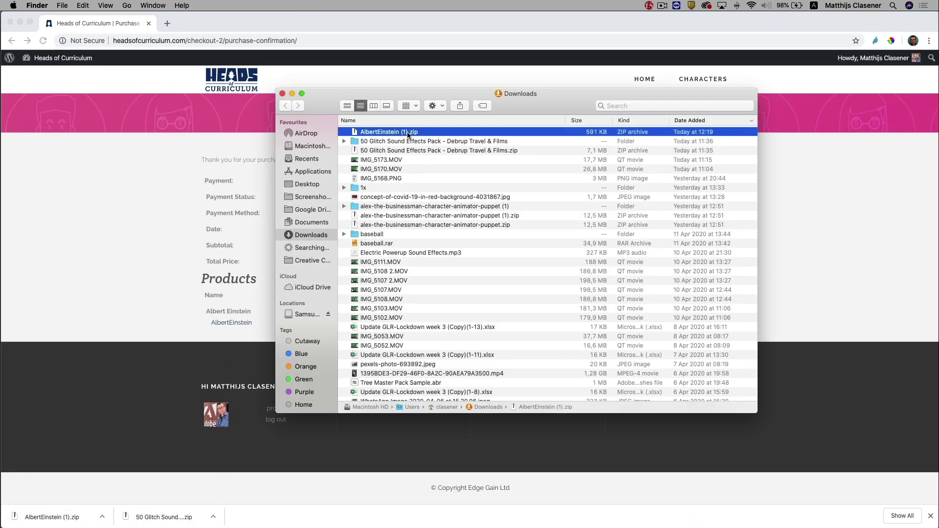
# Extract AlbertEinstein (1).zip in the Downloads folder.
pyautogui.doubleClick(389, 132)
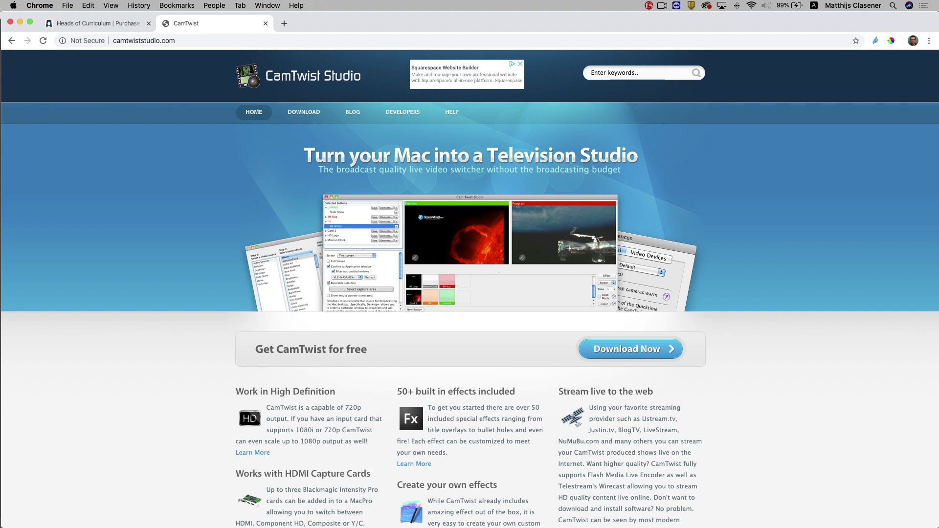
# Switch from Chrome back to Character Animator's live Einstein scene with Cmd+Tab.
pyautogui.press('super+Tab')
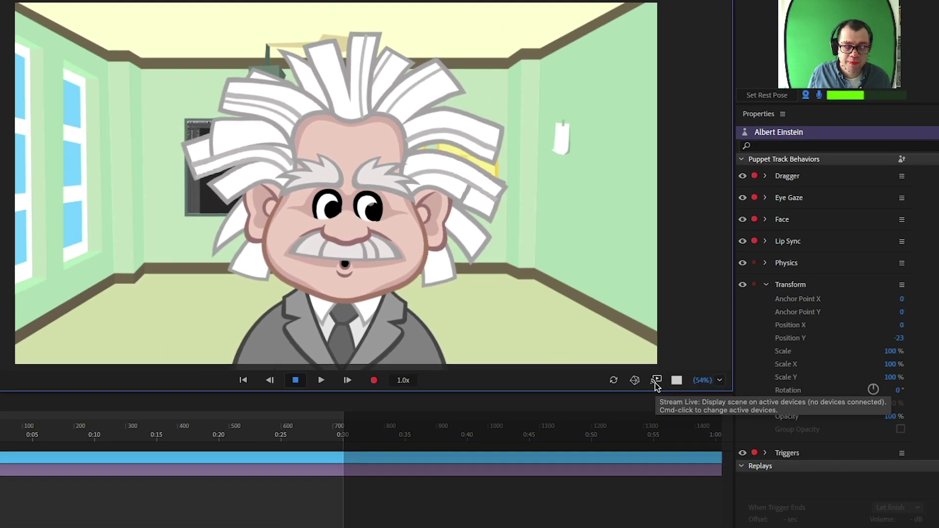
# Confirm Live Output keeps Mercury Transmit and Syphon enabled, then bring CamTwist forward.
pyautogui.keyDown('super'); pyautogui.click(599, 408); pyautogui.keyUp('super')
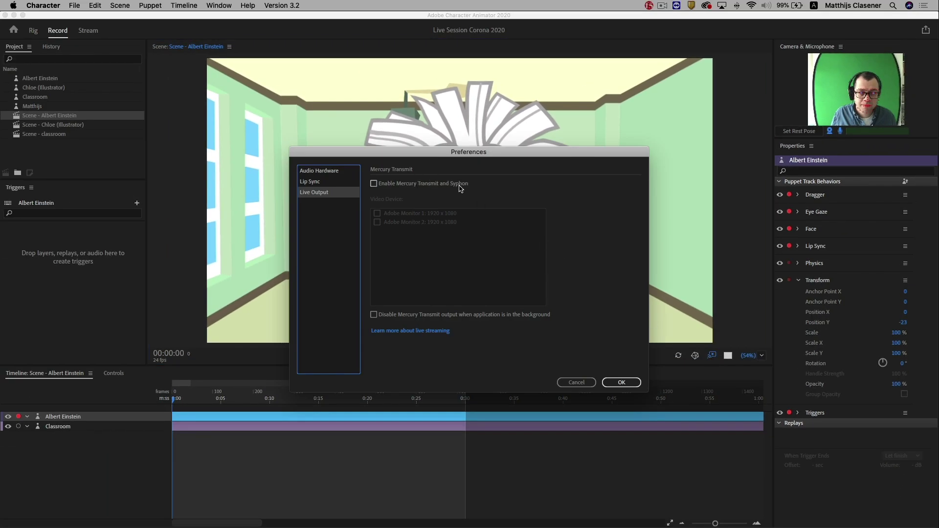
pyautogui.click(621, 382)
pyautogui.click(565, 515)
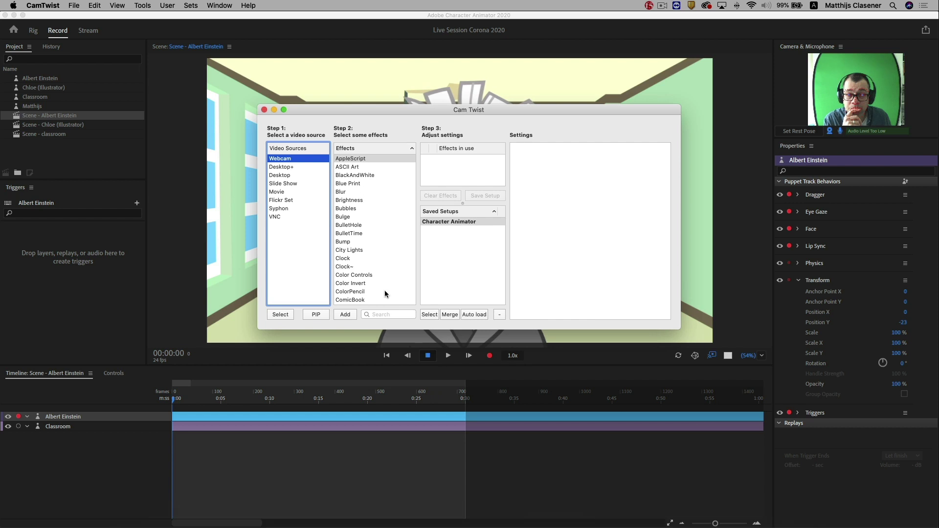
# Set CamTwist's video source to Syphon with Adobe Character Animator 2020 as server.
pyautogui.doubleClick(280, 208)
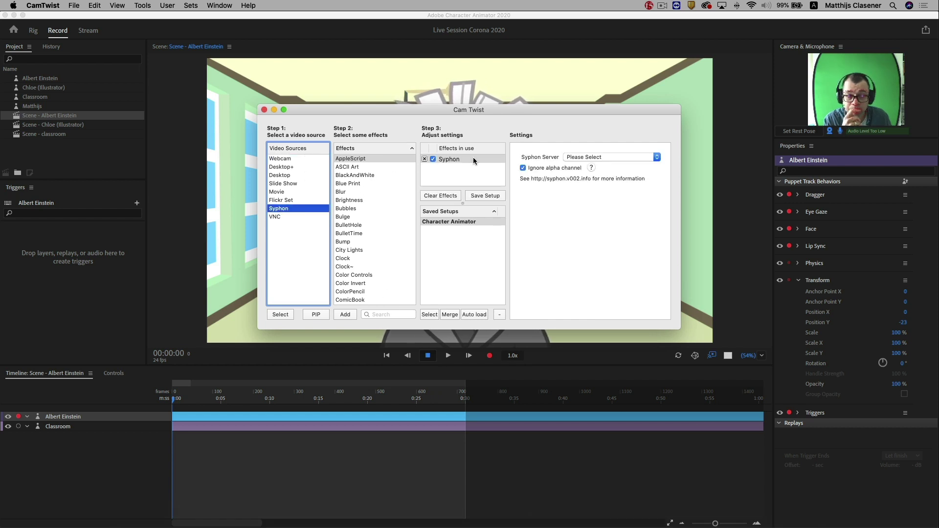
pyautogui.click(587, 157)
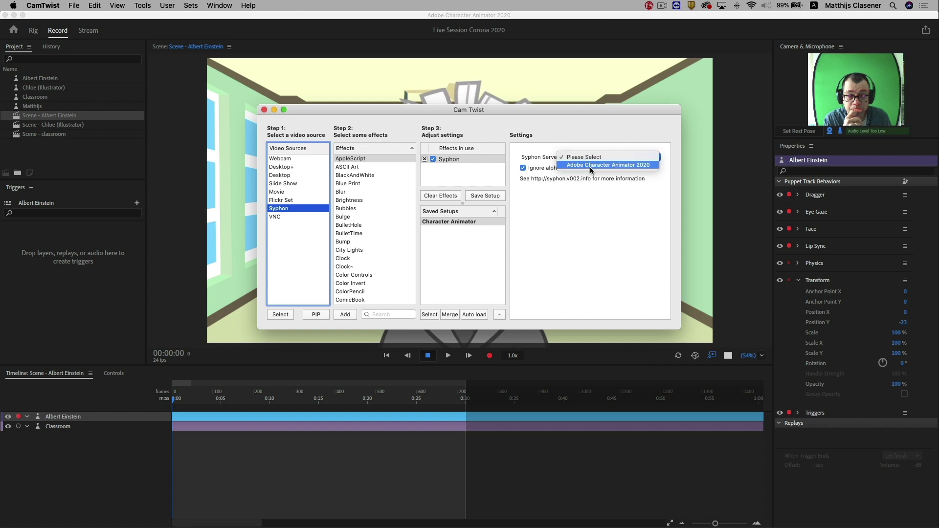
pyautogui.click(590, 166)
# In Teams Custom Setup, choose CamTwist as the meeting camera, then minimize Teams.
pyautogui.press('super+h')
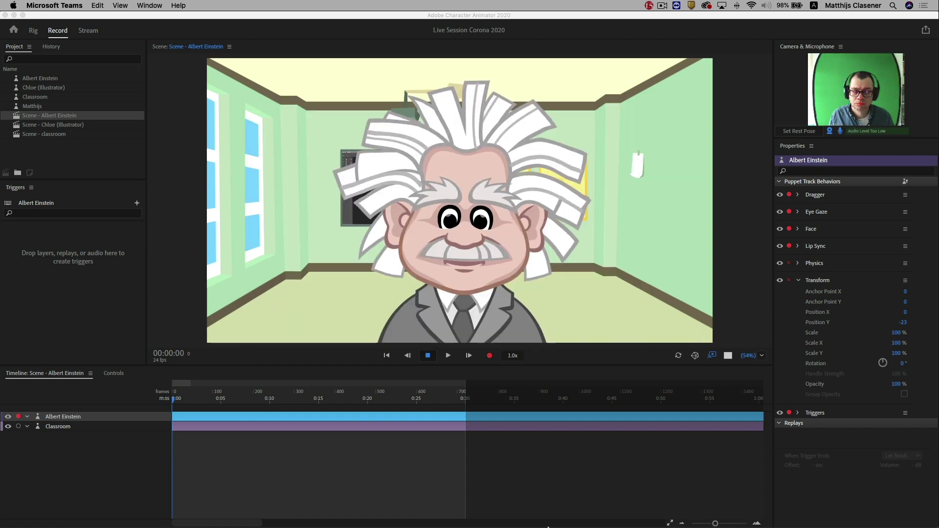
pyautogui.click(500, 518)
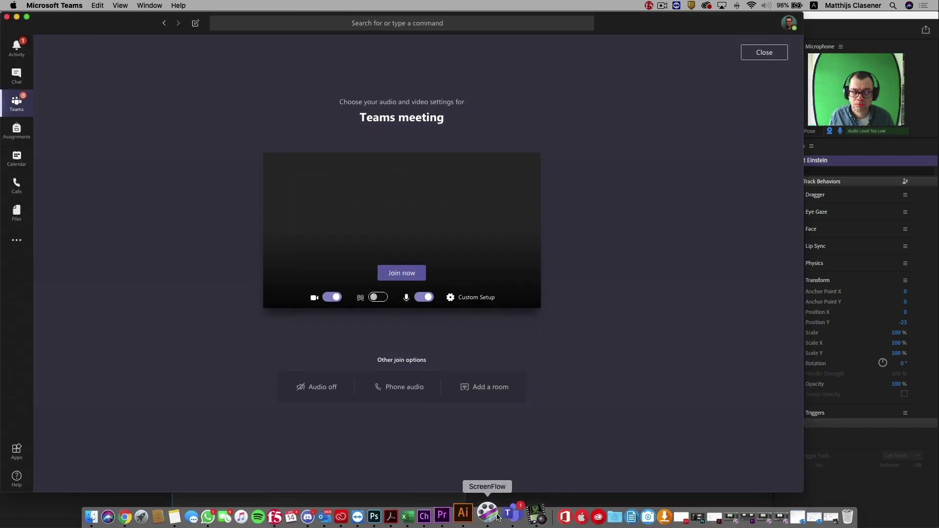
pyautogui.click(484, 301)
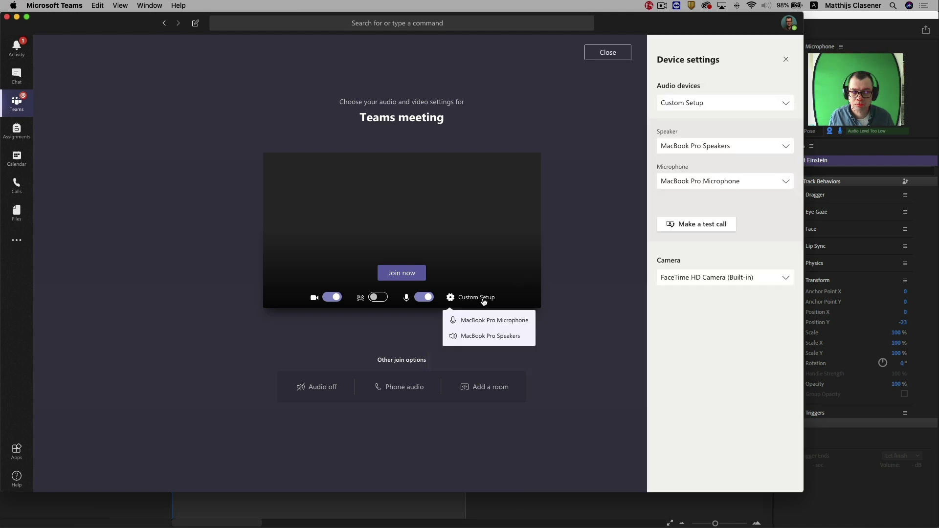
pyautogui.click(713, 280)
pyautogui.click(692, 320)
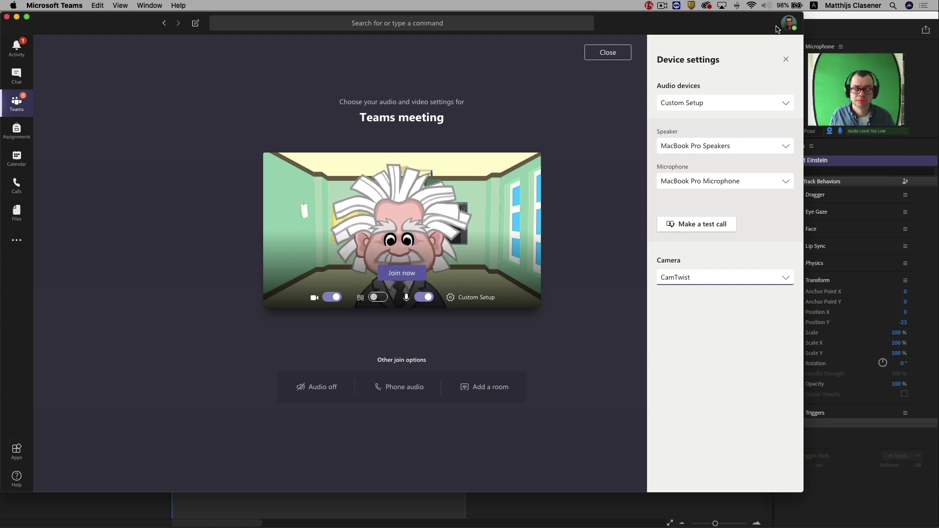
pyautogui.click(17, 17)
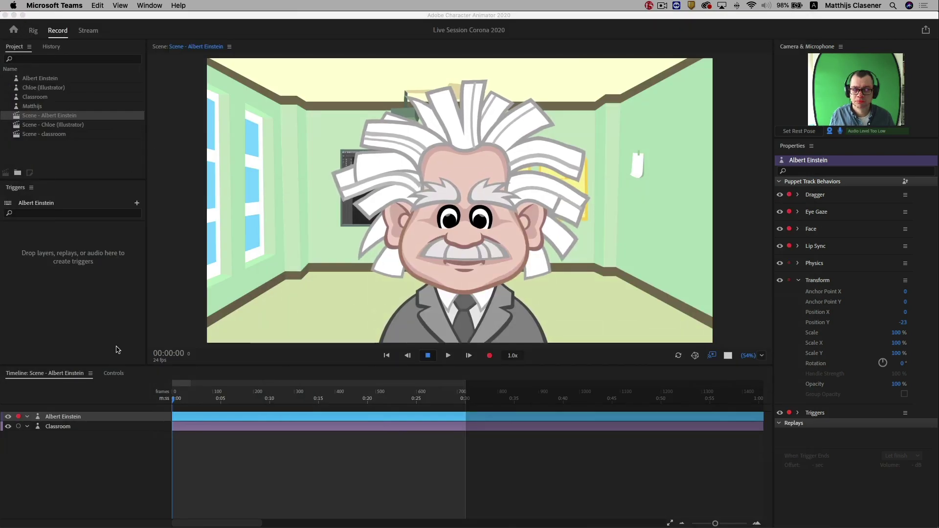
# Set the Albert Einstein puppet's Transform Scale X to -100% to mirror it.
pyautogui.click(78, 418)
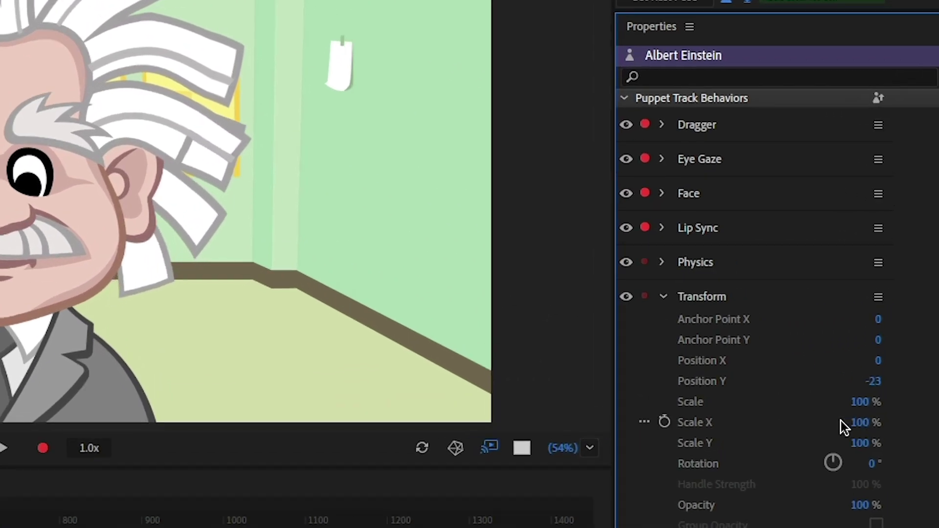
pyautogui.click(861, 423)
pyautogui.write('-10')
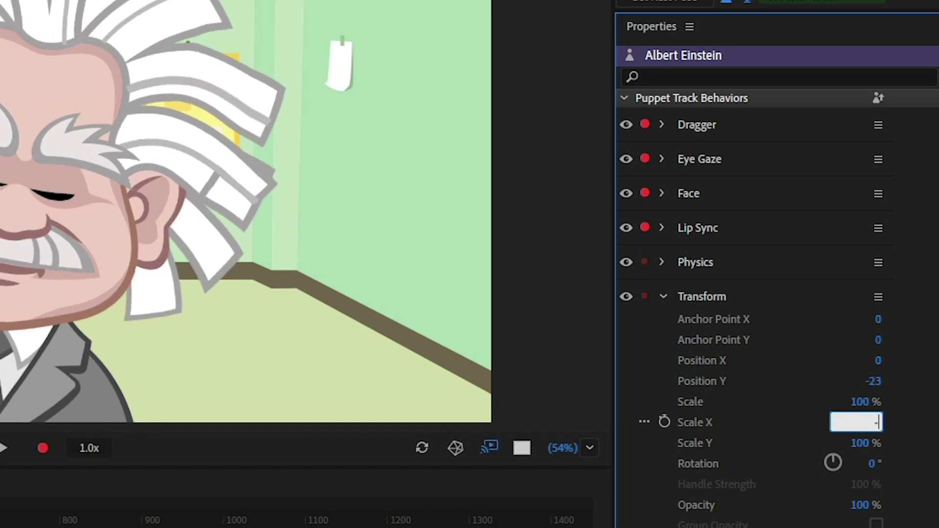
pyautogui.write('0')
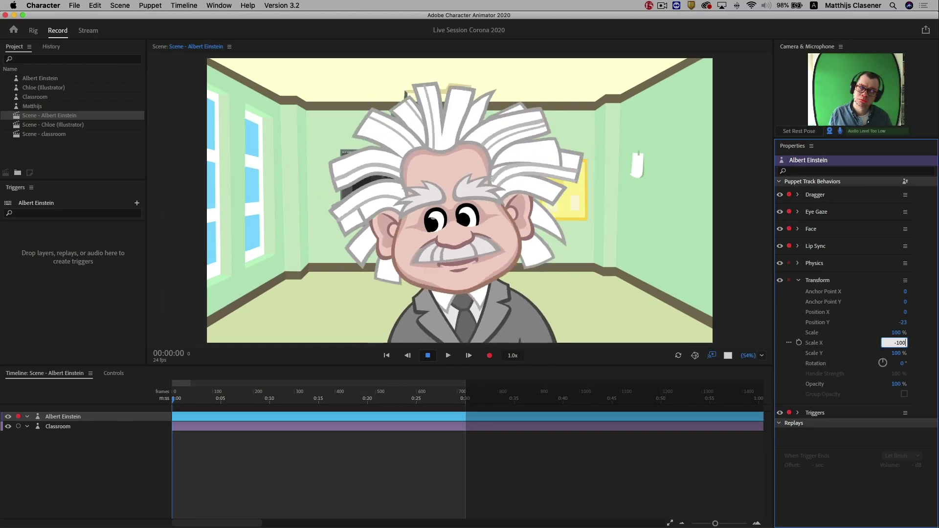
pyautogui.press('Return')
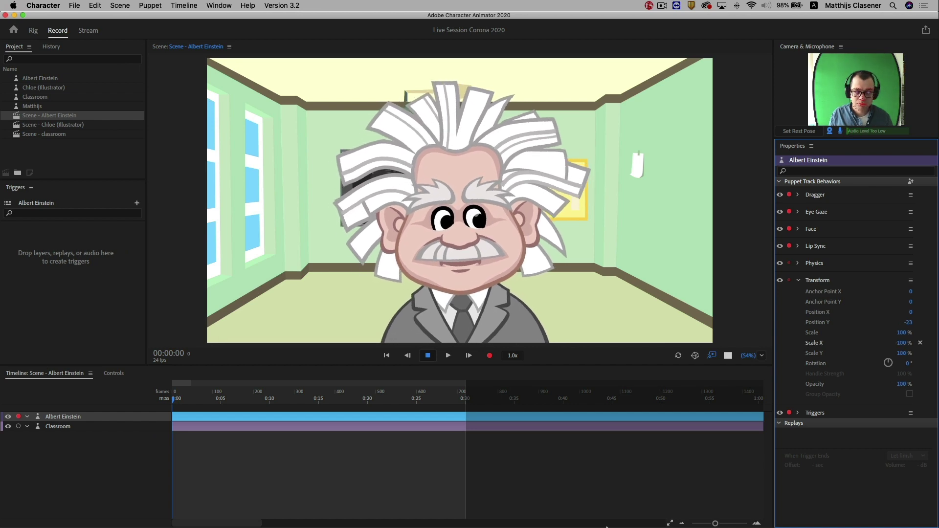
pyautogui.moveTo(606, 527)
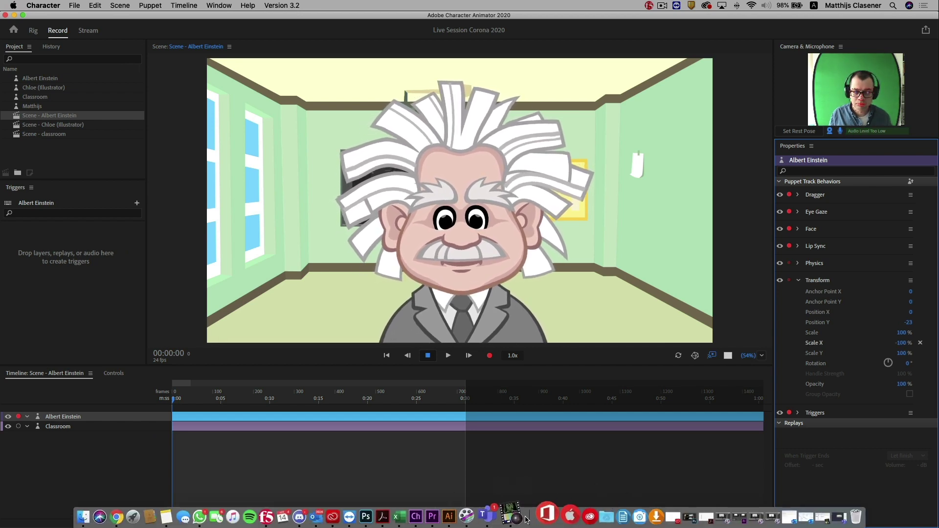
# Return to the Teams meeting showing the mirrored Einstein puppet as the camera feed.
pyautogui.click(501, 518)
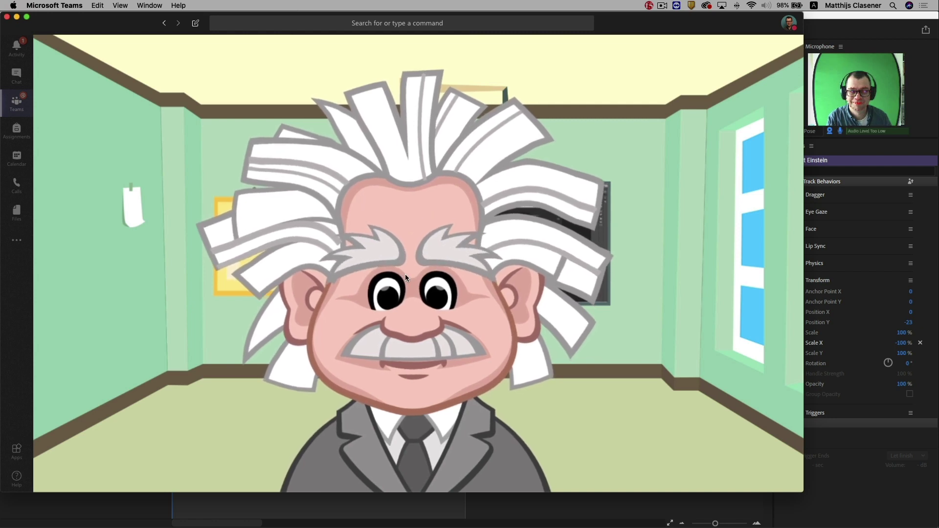
pyautogui.moveTo(577, 239)
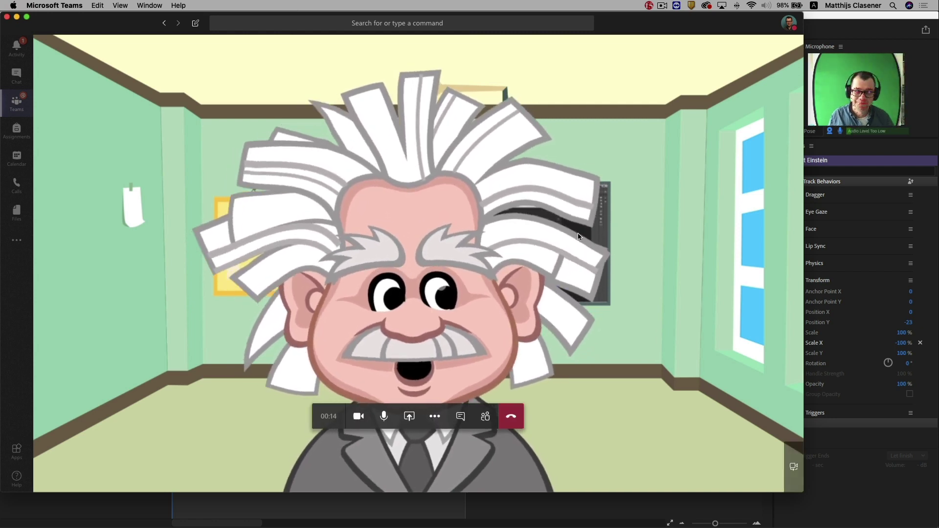